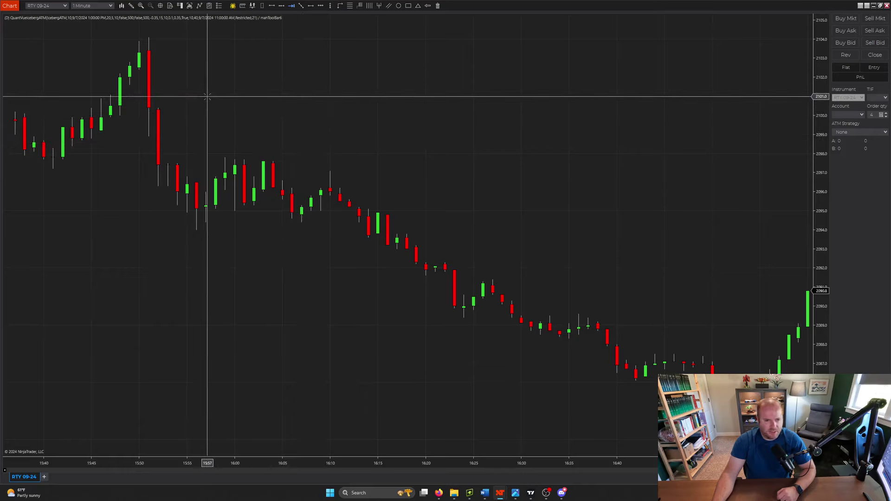
- Change the RTY 09-24 data series from 1-minute candles to Qrenko with shift 10, offset 20, range 40
click(190, 6)
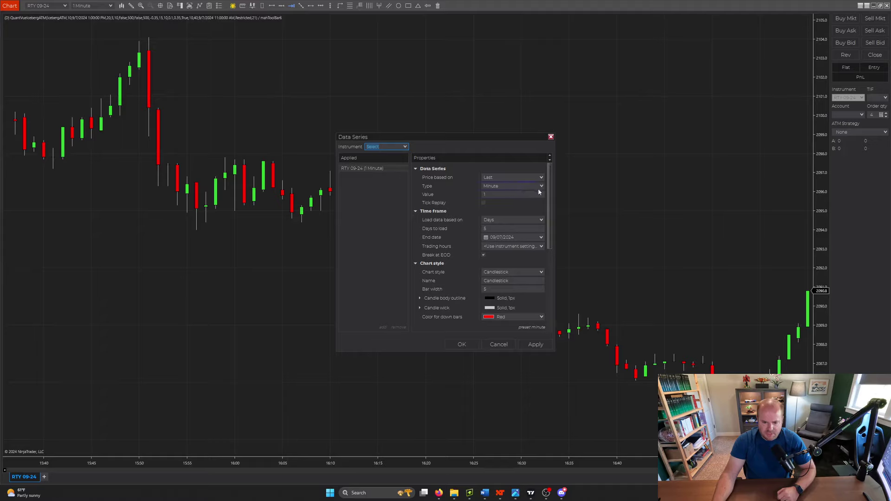
click(494, 186)
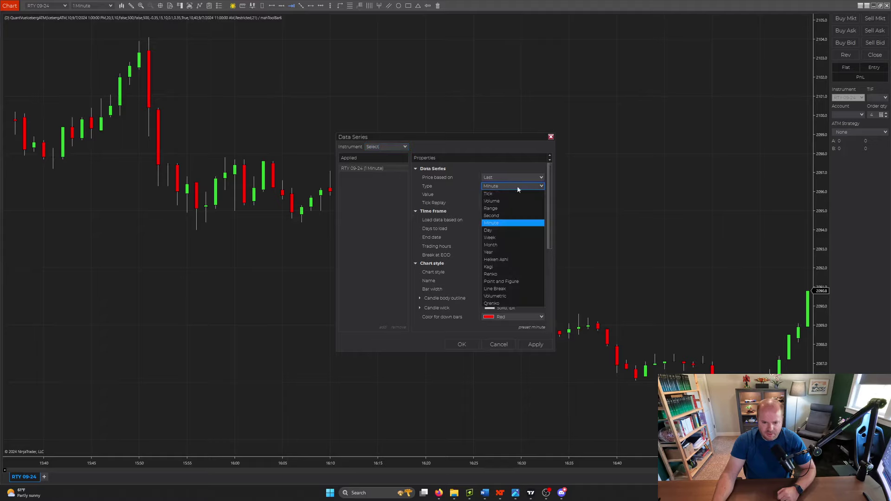
click(495, 305)
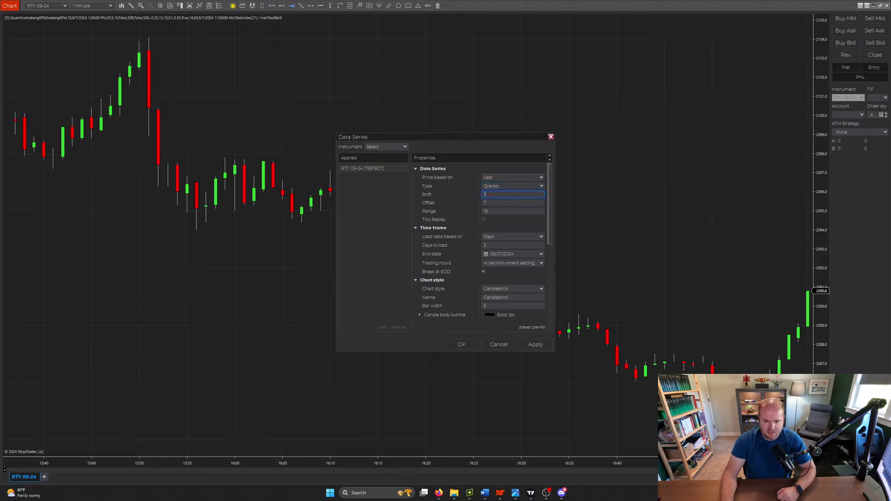
text(10)
click(487, 203)
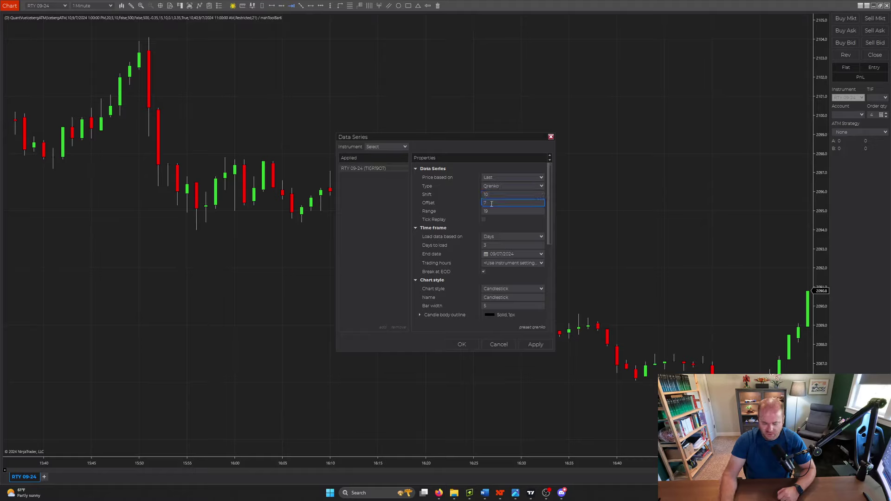
text(20)
key(Tab)
text(40)
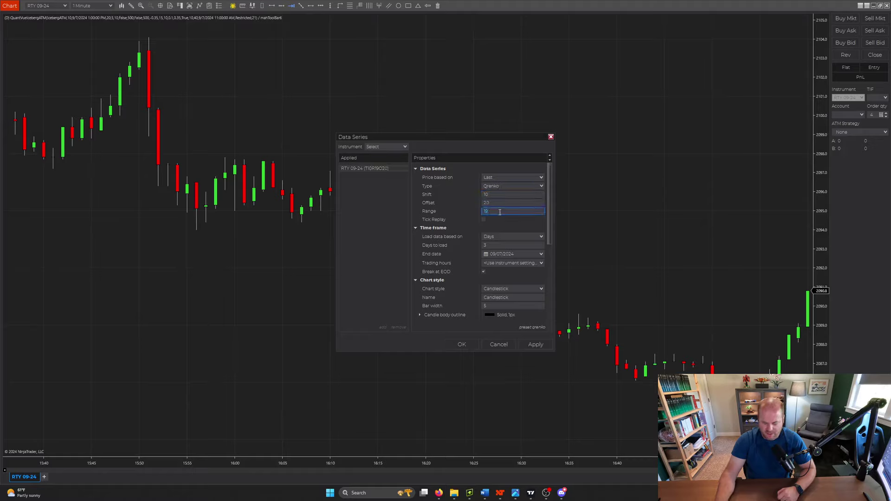
click(462, 345)
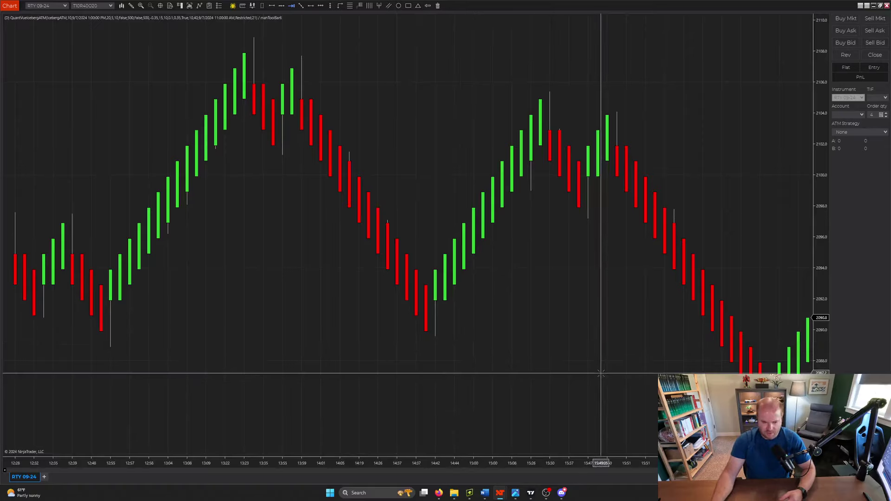
- Review the data series settings unchanged, then measure a falling red bar with the Ruler
click(190, 6)
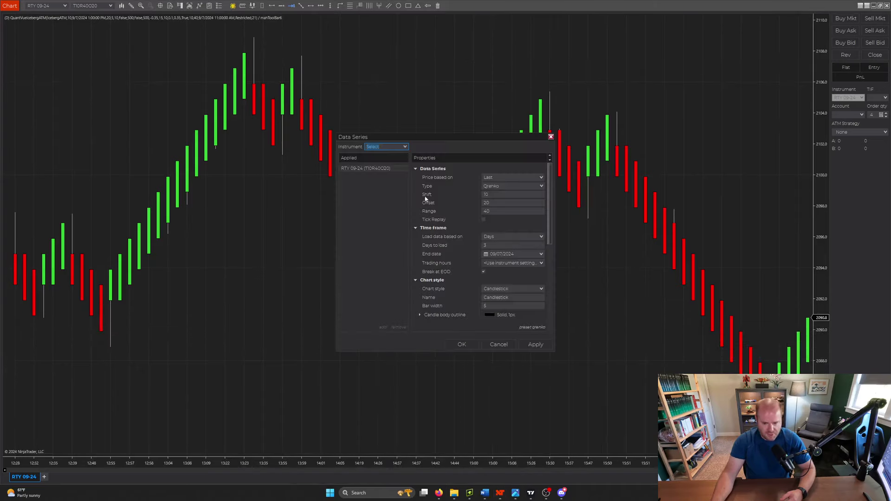
click(550, 137)
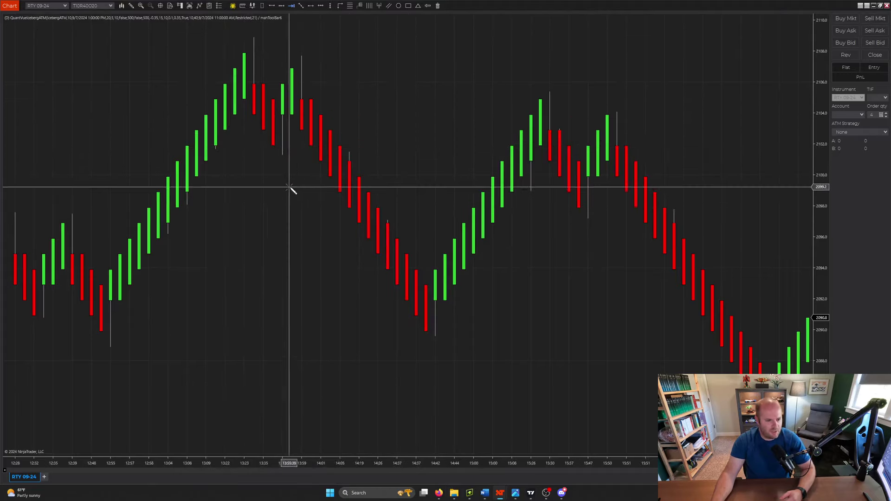
click(320, 161)
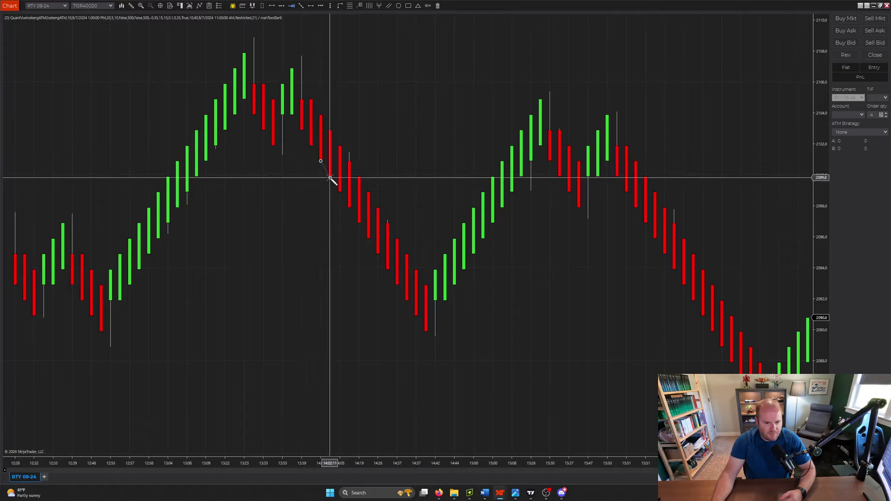
click(330, 177)
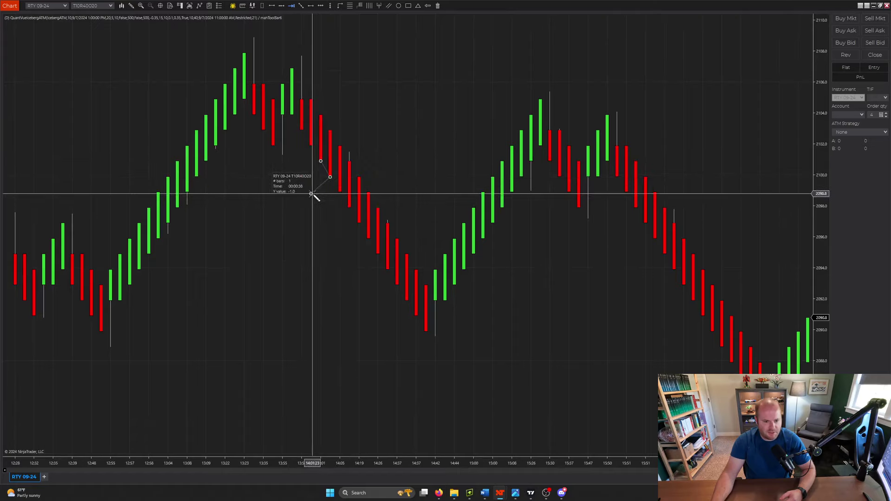
click(312, 192)
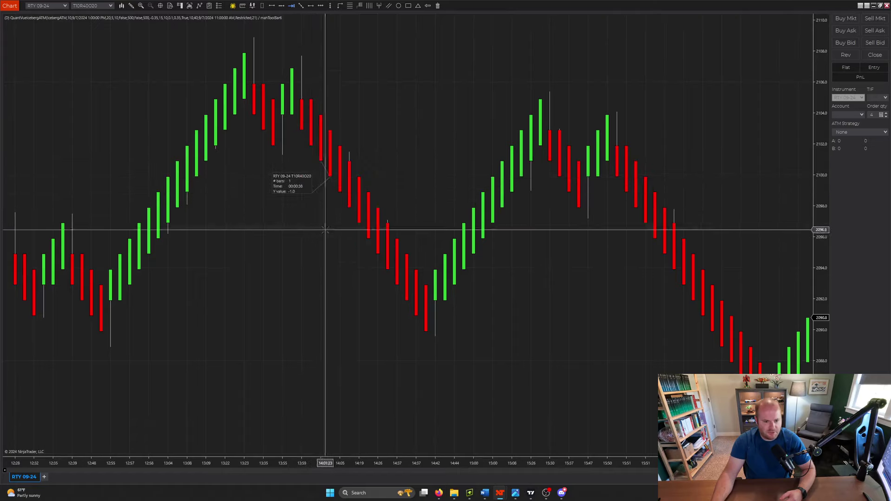
- Measure a rising green bar with a second Ruler and place its info box
click(464, 223)
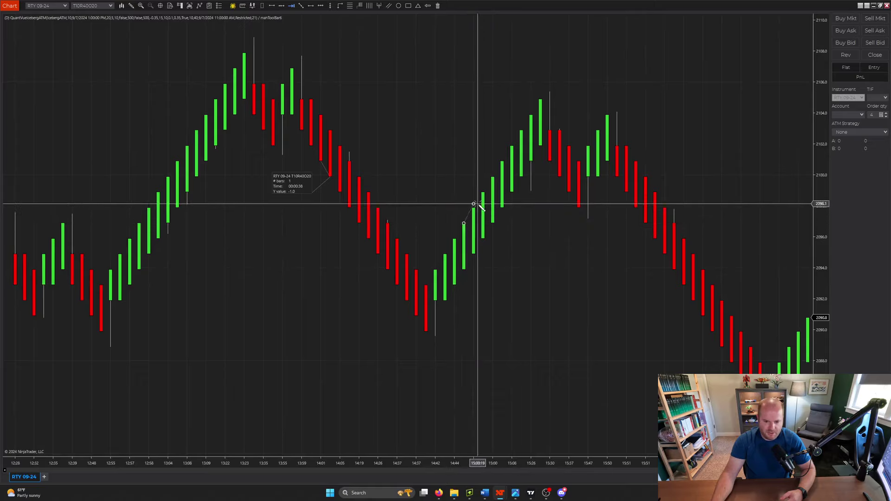
click(473, 208)
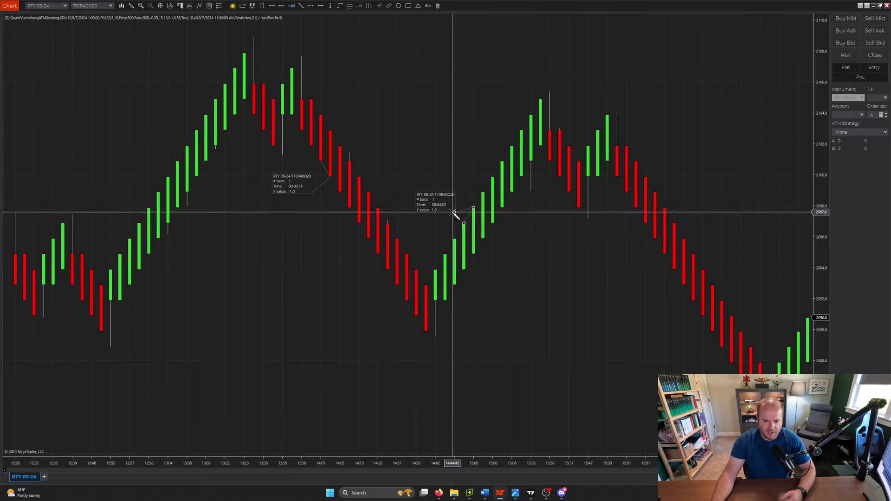
click(448, 198)
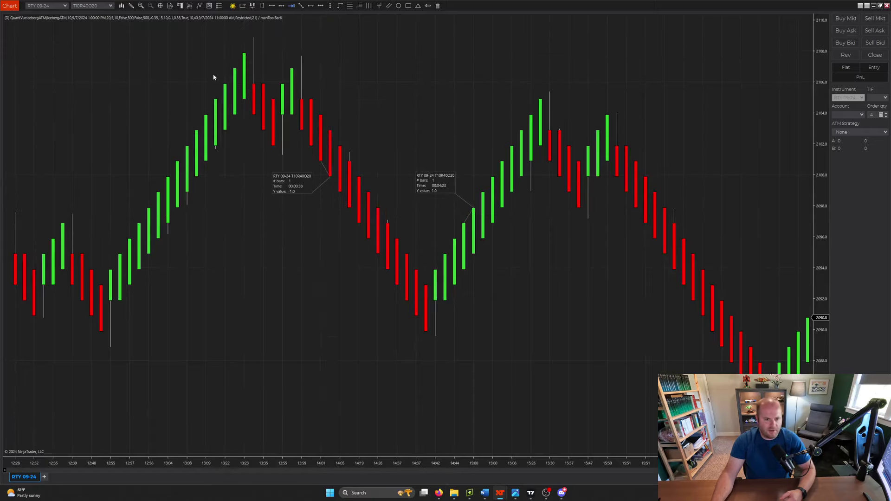
- Check the strategy and data series settings, closing both without changes
key(ctrl+s)
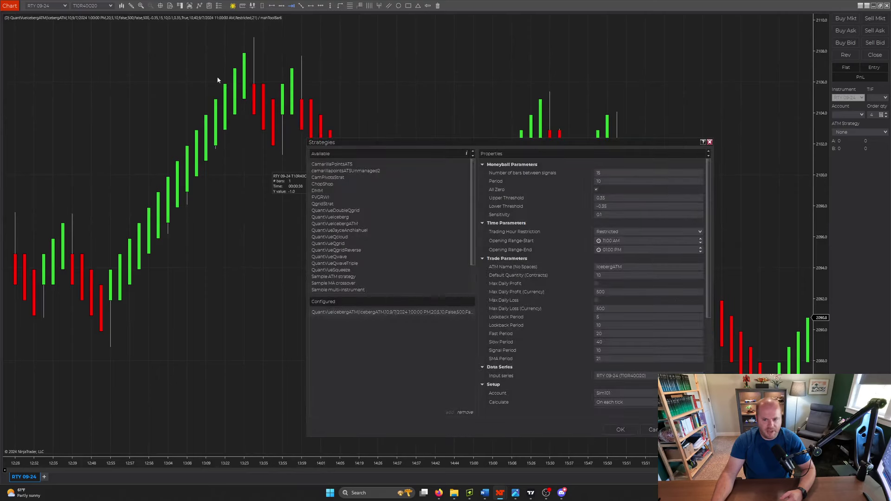
click(710, 142)
key(ctrl+f)
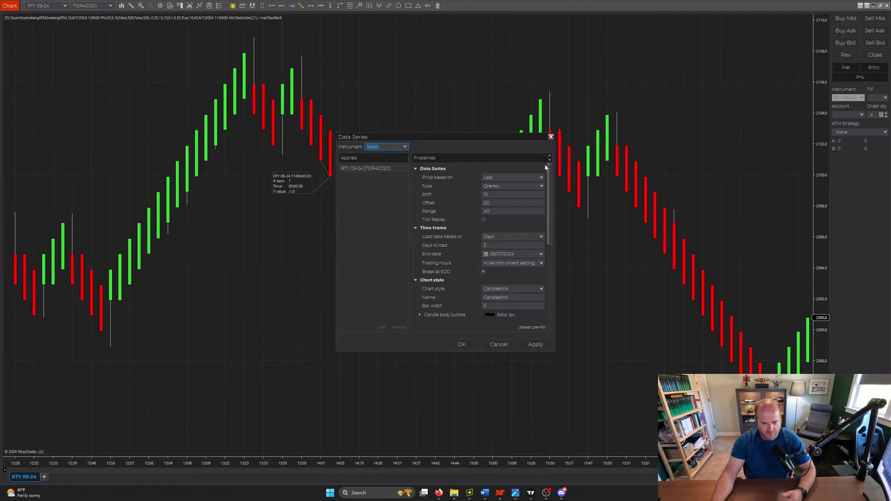
click(551, 137)
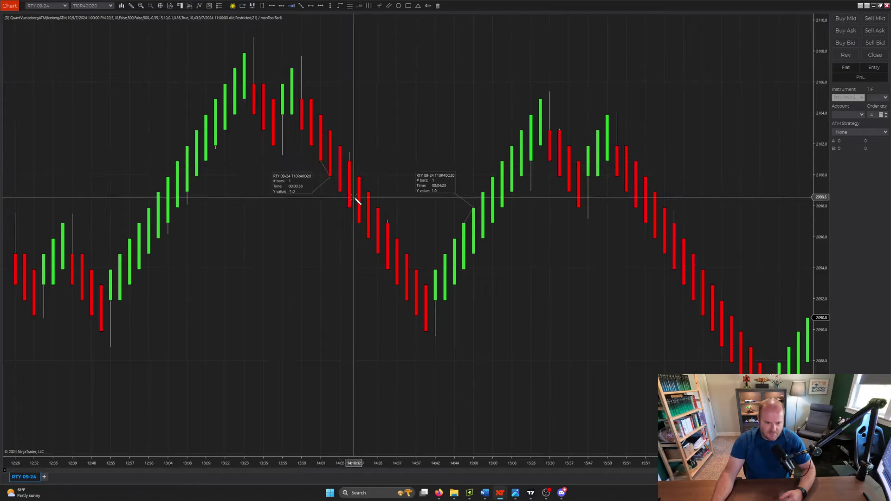
- Add rulers for a red bar move (00:02:09, +2.0) and the pullback (00:00:13, -2.0)
click(358, 222)
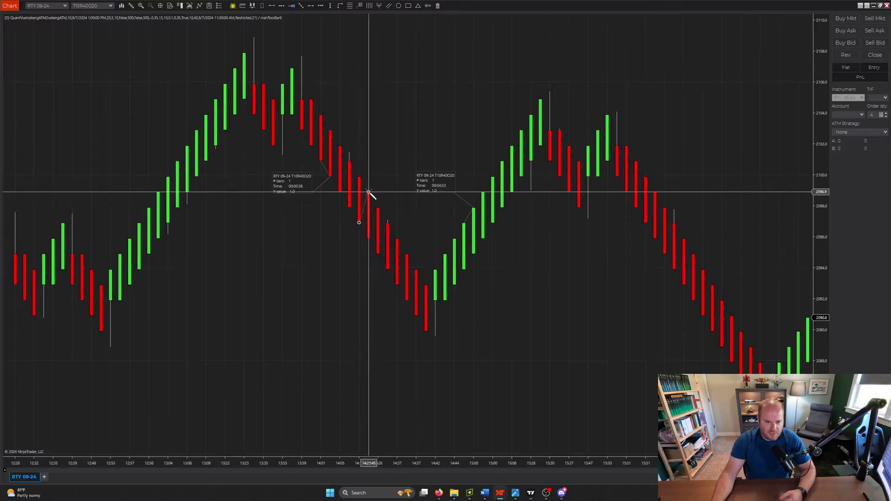
click(368, 191)
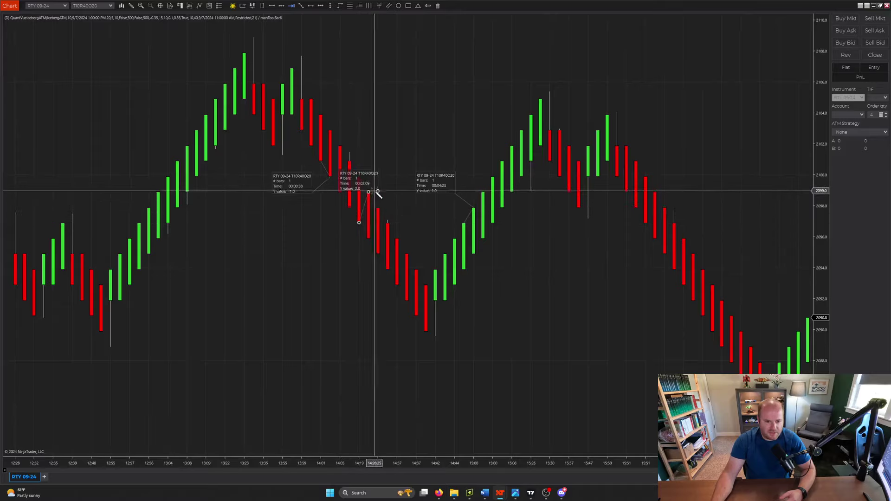
click(387, 154)
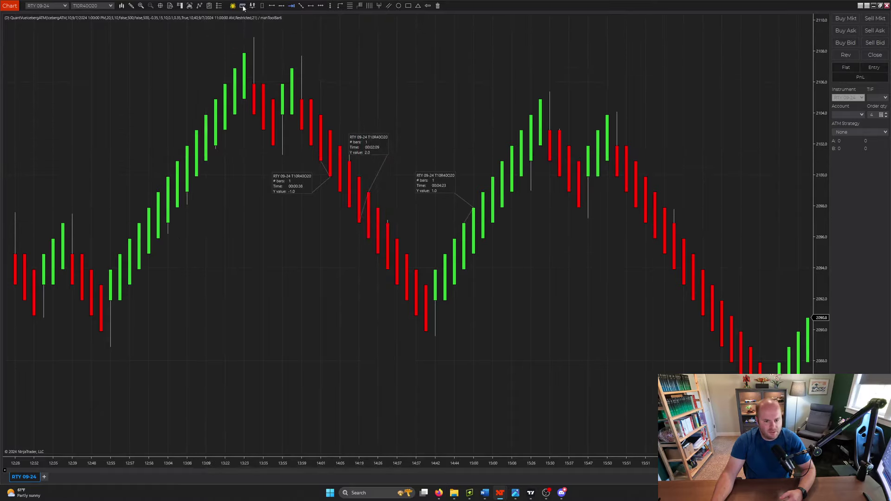
click(484, 193)
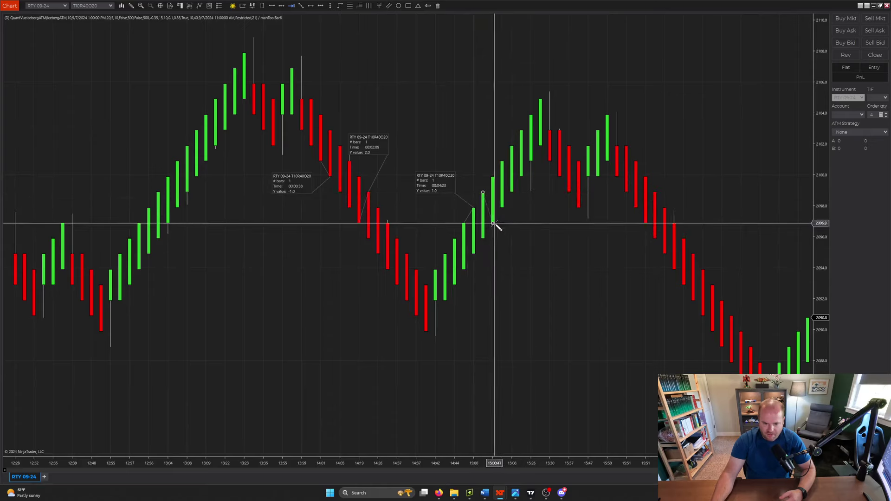
click(492, 223)
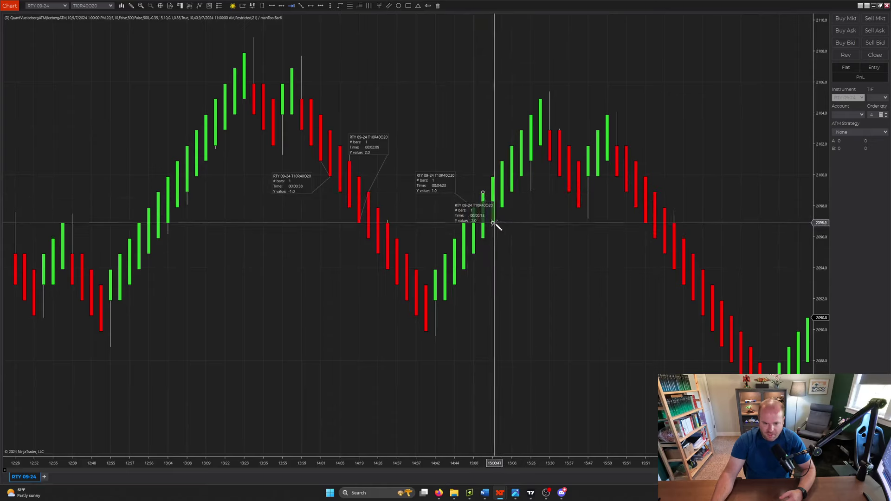
click(541, 260)
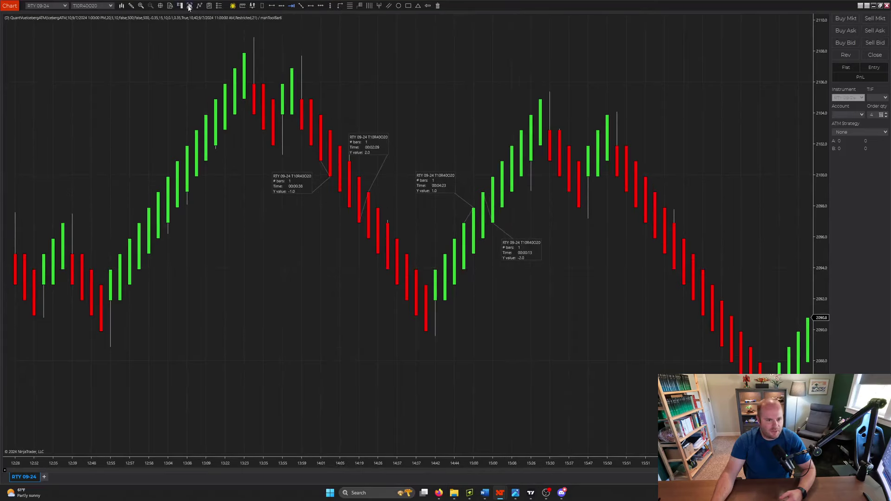
- Review data series unchanged, then rule a 4.0-point rise (00:04:29) from the lowest red bar
key(ctrl+f)
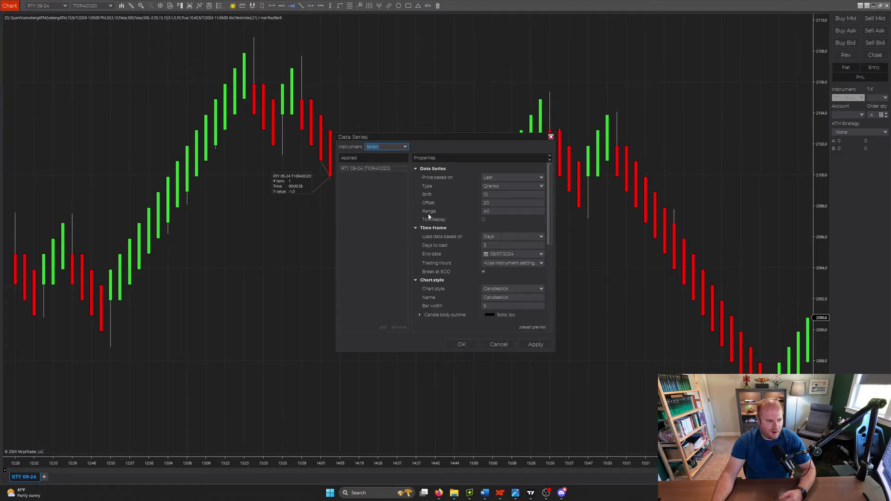
click(551, 136)
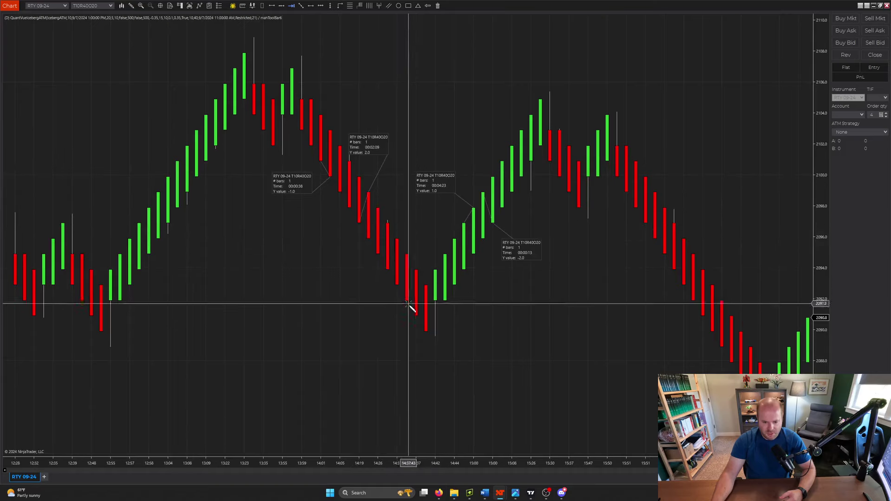
click(426, 331)
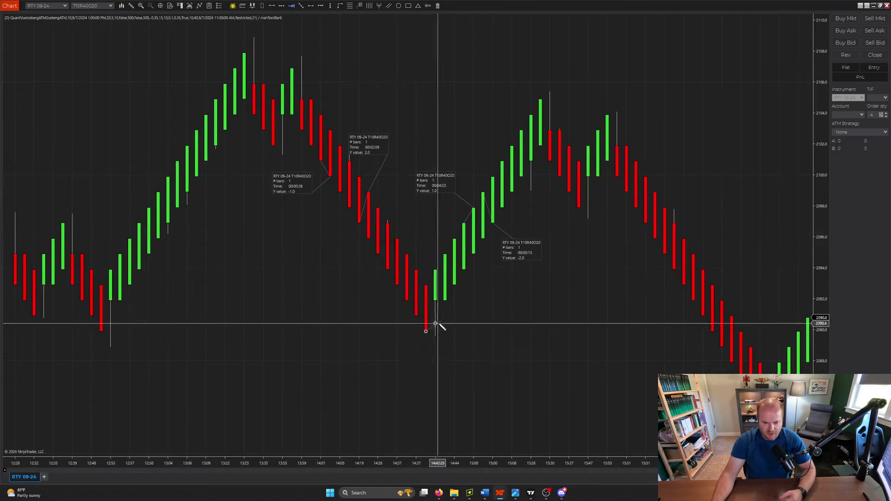
click(436, 269)
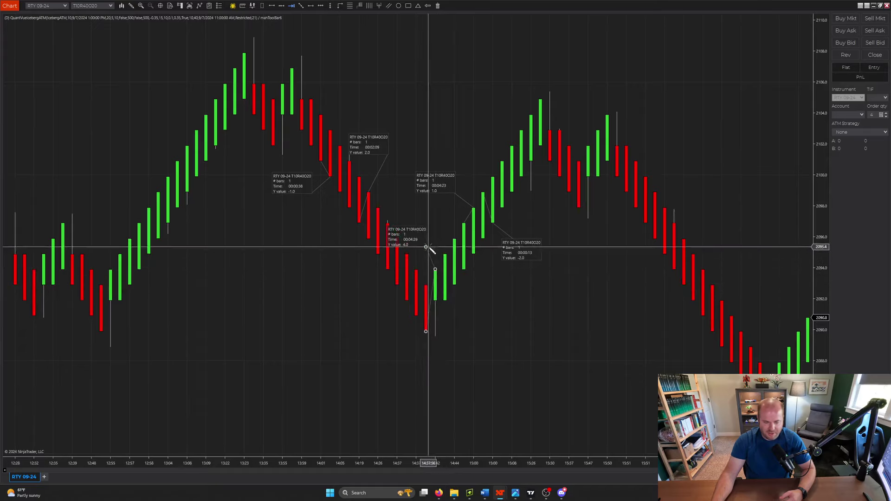
click(411, 230)
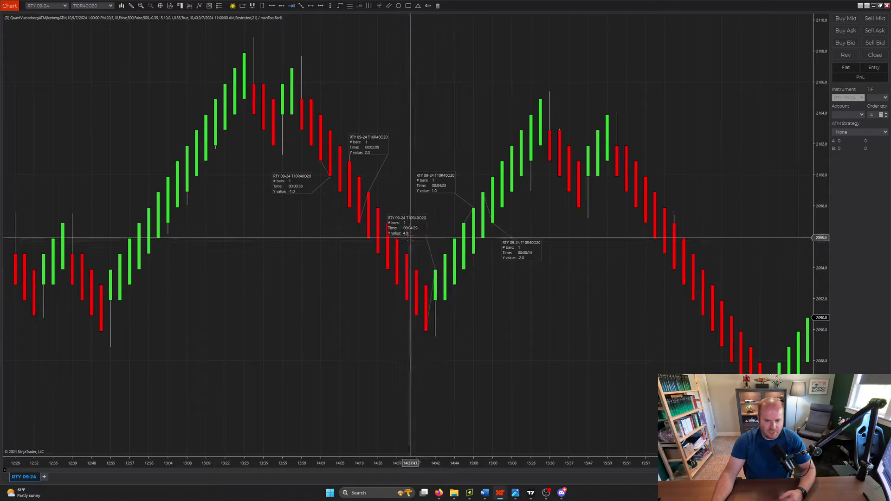
- Rule a -4.0-point drop (00:00:22) from the later green bar's top
click(606, 115)
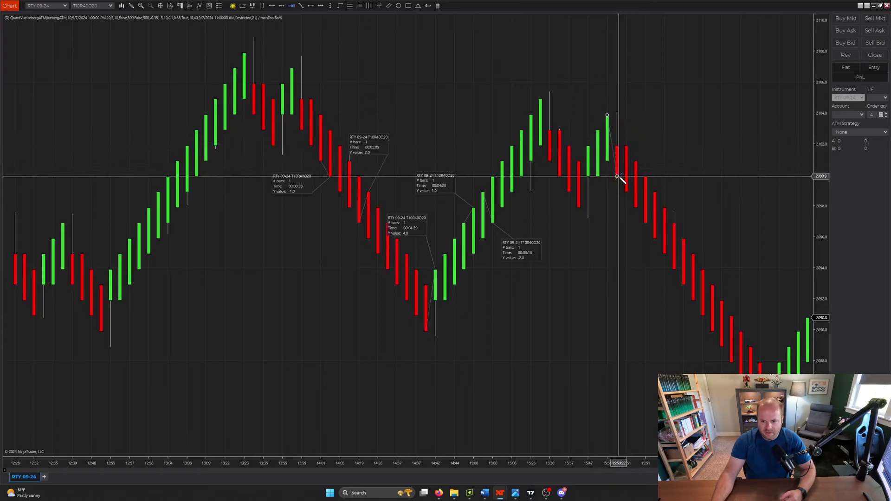
click(617, 176)
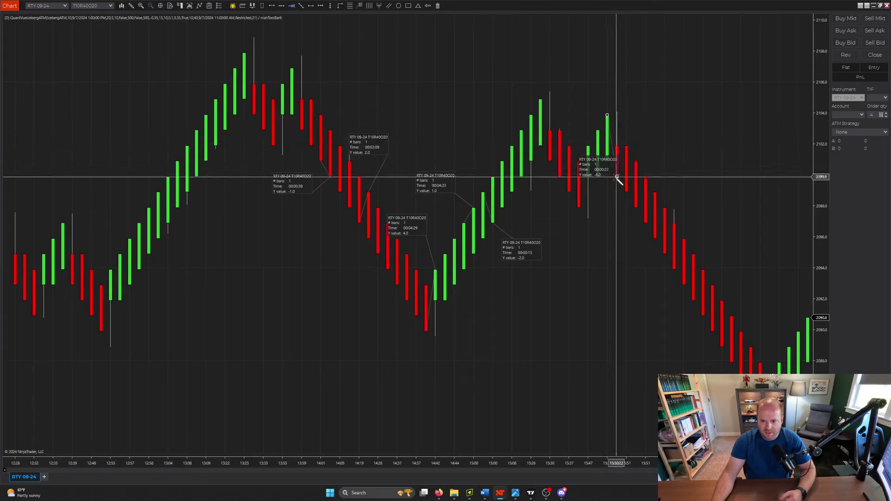
click(613, 226)
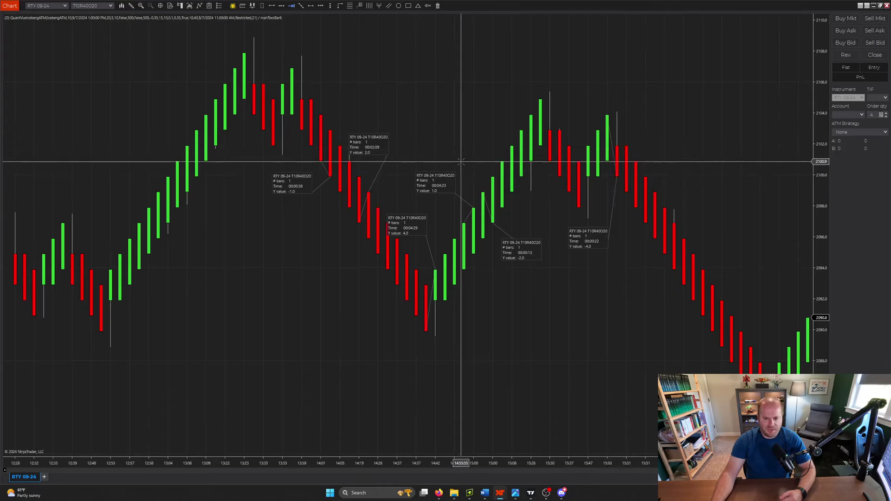
- Select and delete all six ruler measurements one by one, from rightmost to leftmost
click(605, 231)
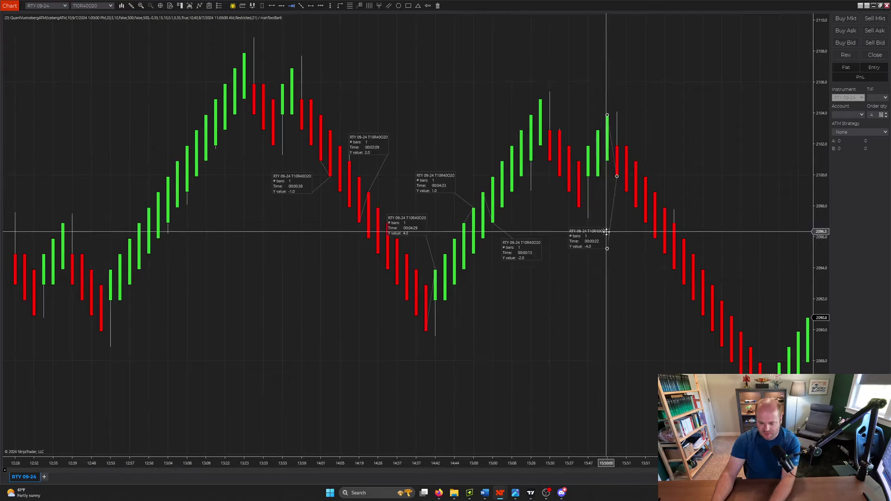
key(Delete)
click(521, 244)
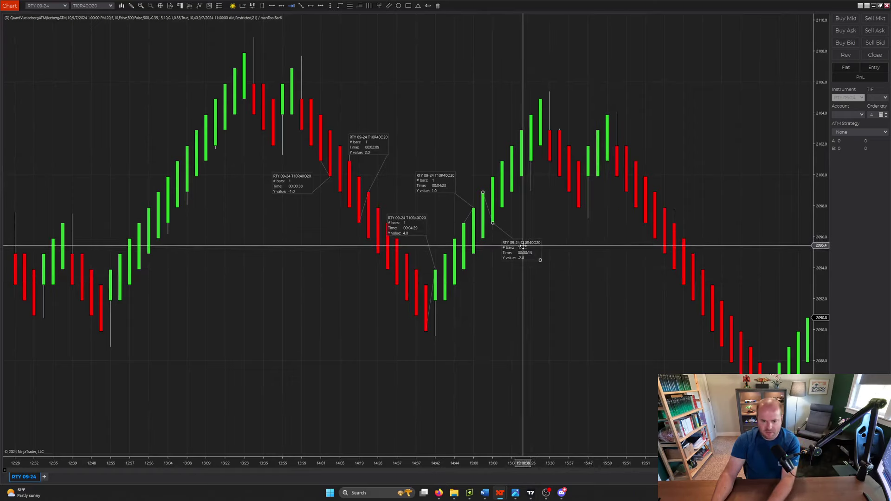
key(Delete)
click(457, 194)
key(Delete)
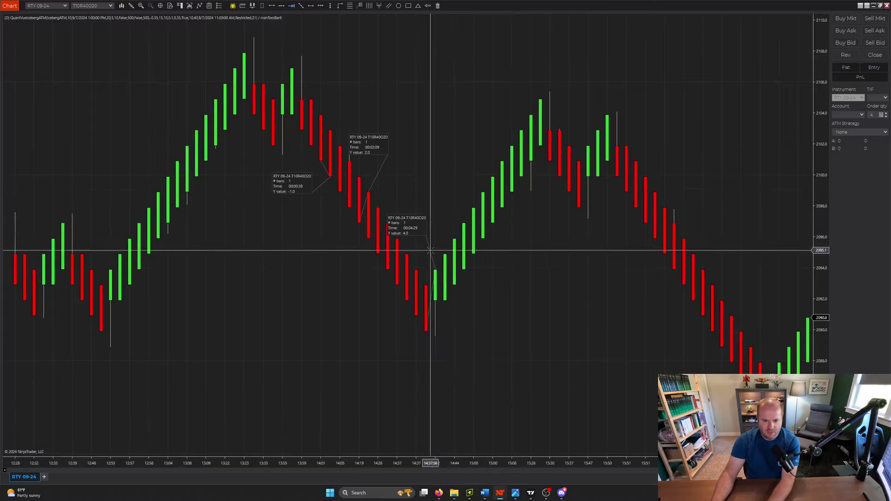
click(427, 243)
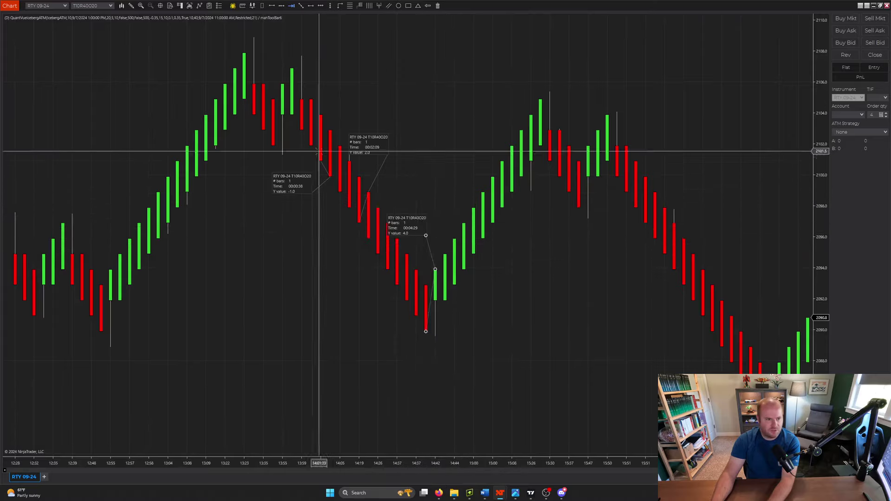
key(Delete)
click(377, 179)
key(Delete)
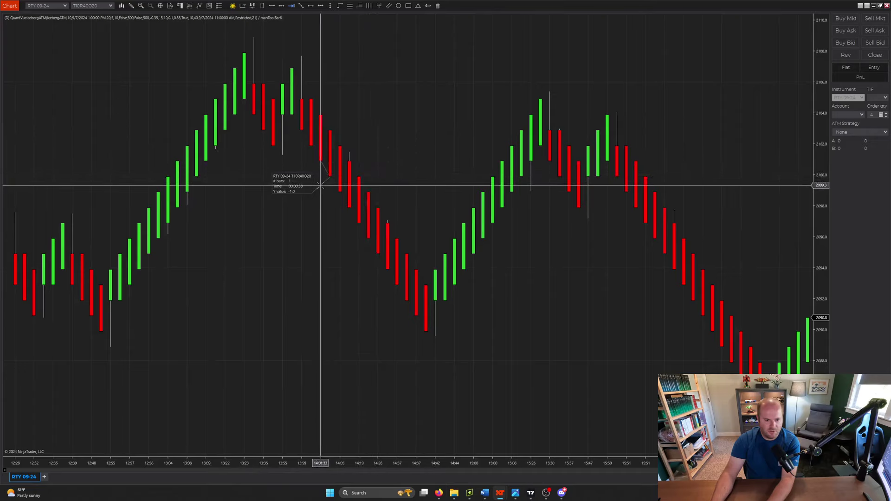
click(320, 185)
key(Delete)
- Switch the chart instrument to MNQ 09-24 from the Micros list
click(64, 5)
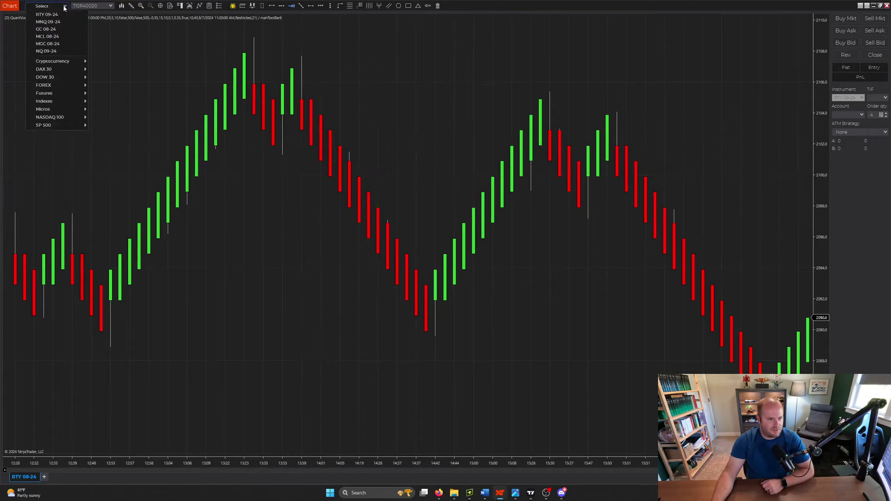
mouse_move(60, 109)
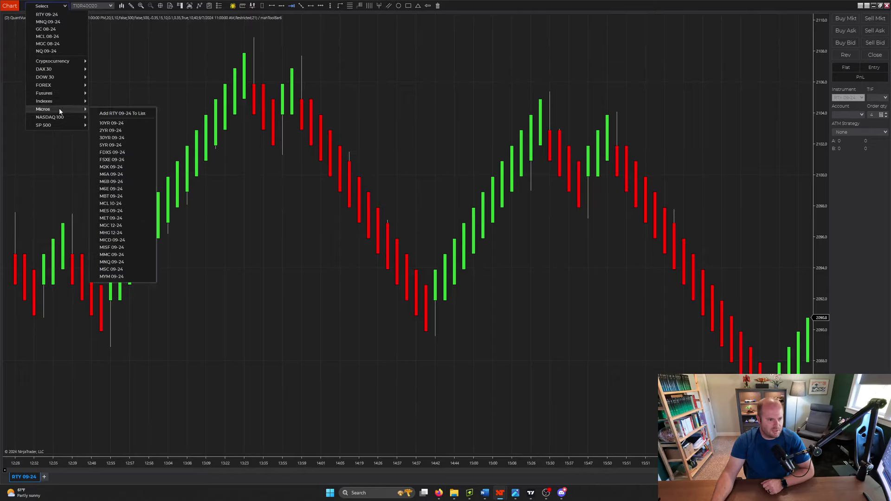
click(120, 262)
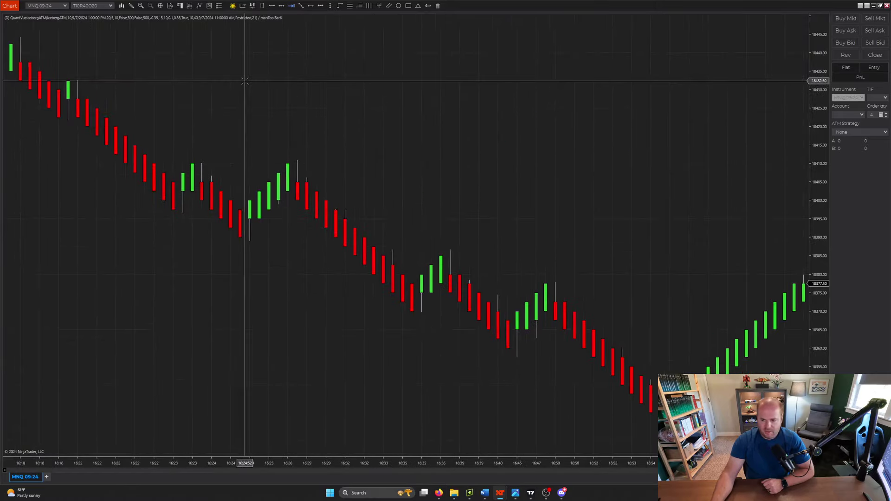
- In the data series settings, set Shift to 7 and Offset to 11
click(189, 7)
click(469, 197)
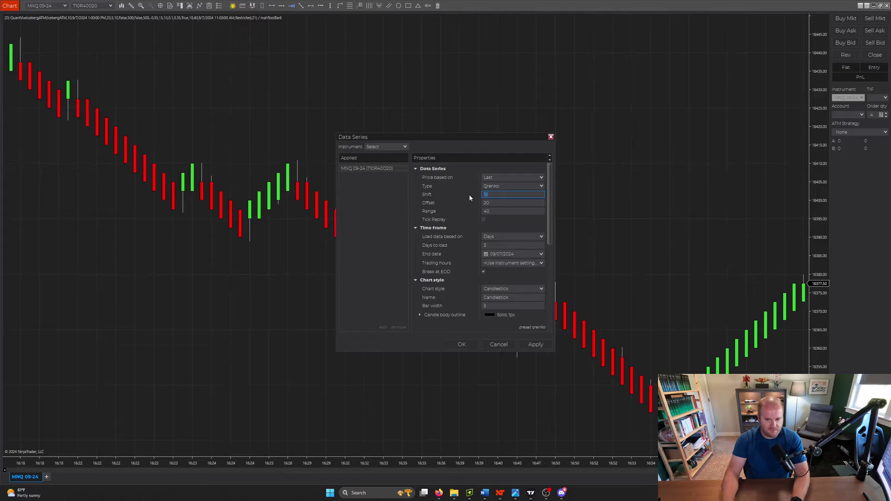
text(7)
click(500, 204)
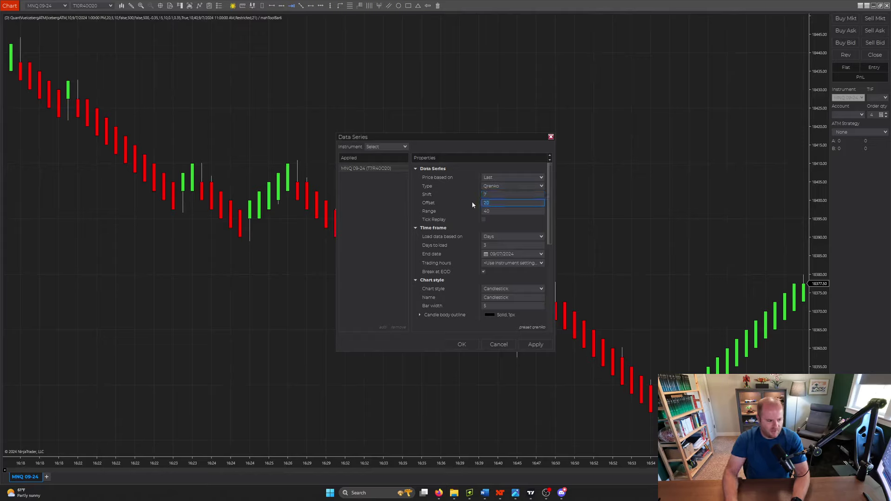
text(1)
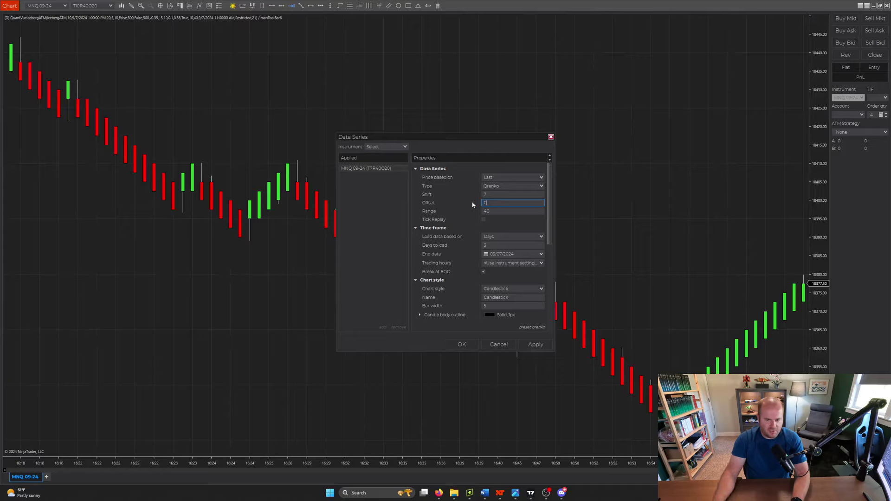
text(1)
key(Tab)
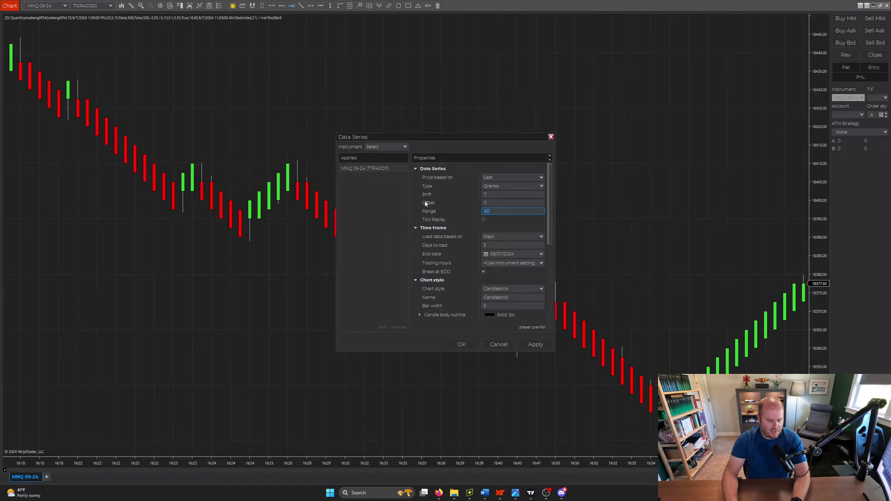
- Enter Range 33, apply the Qrenko settings, and compress the time axis to show more bars
text(33)
click(467, 345)
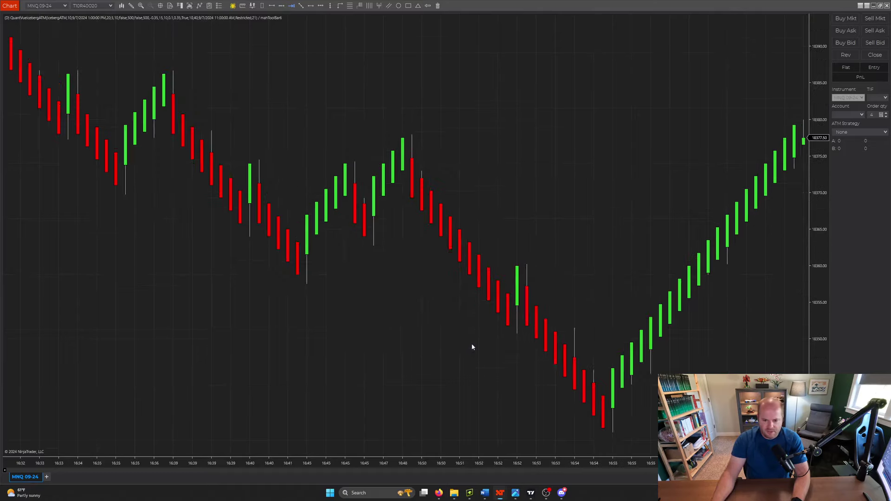
drag(453, 463, 526, 467)
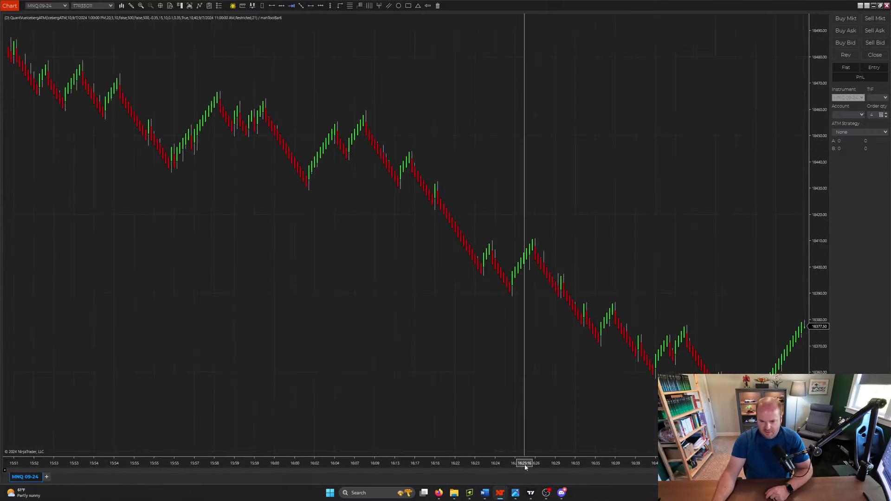
- Redraw the MNQ 09-24 Qrenko bars with shift 10, offset 10 and range 30
click(191, 6)
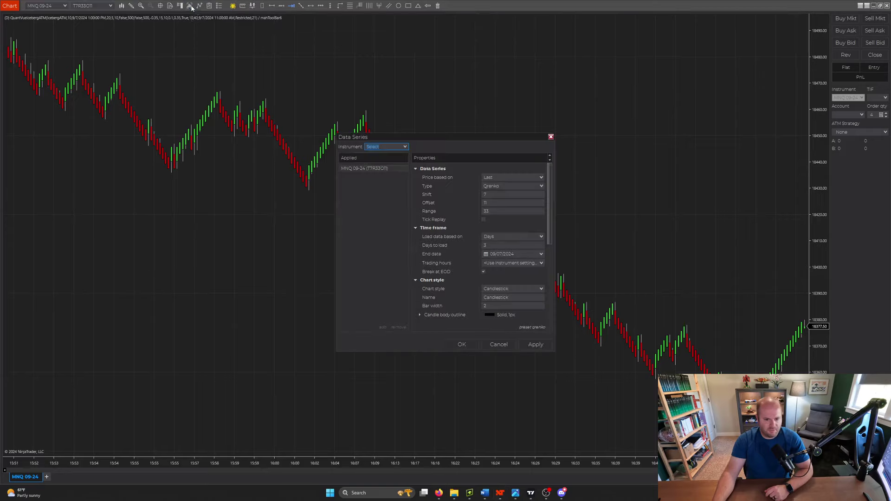
click(485, 194)
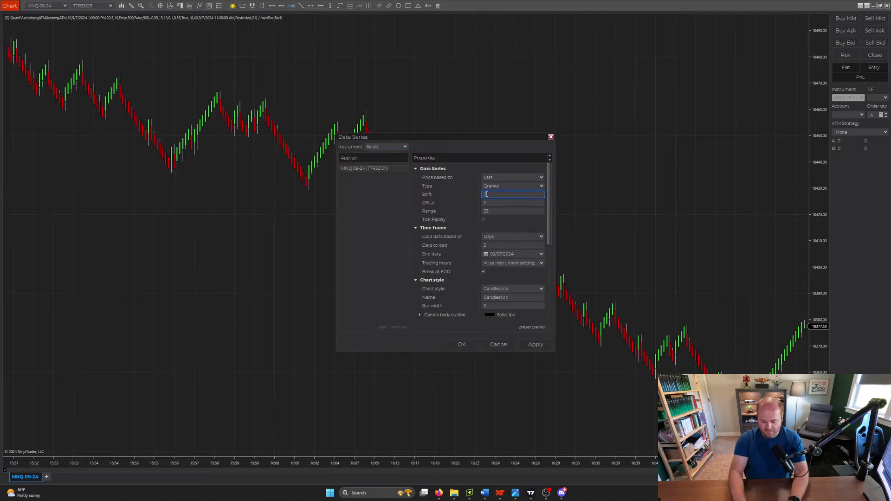
text(10)
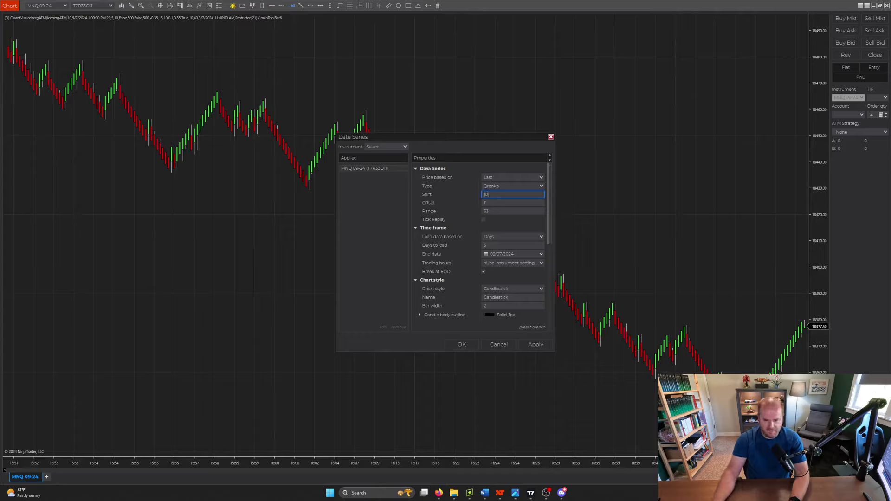
click(499, 203)
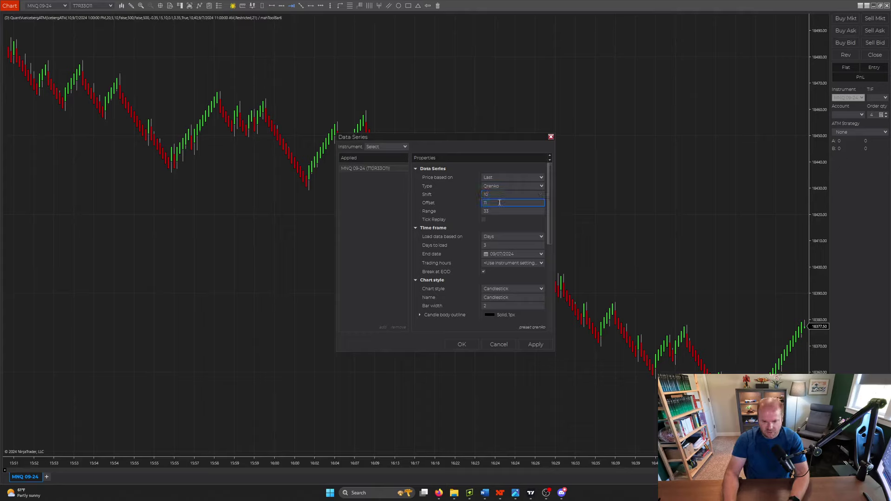
text(10)
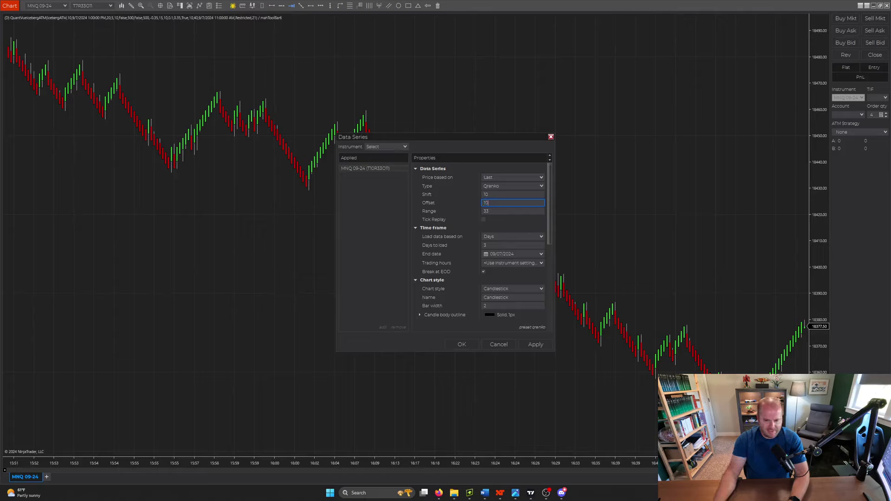
click(499, 212)
text(30)
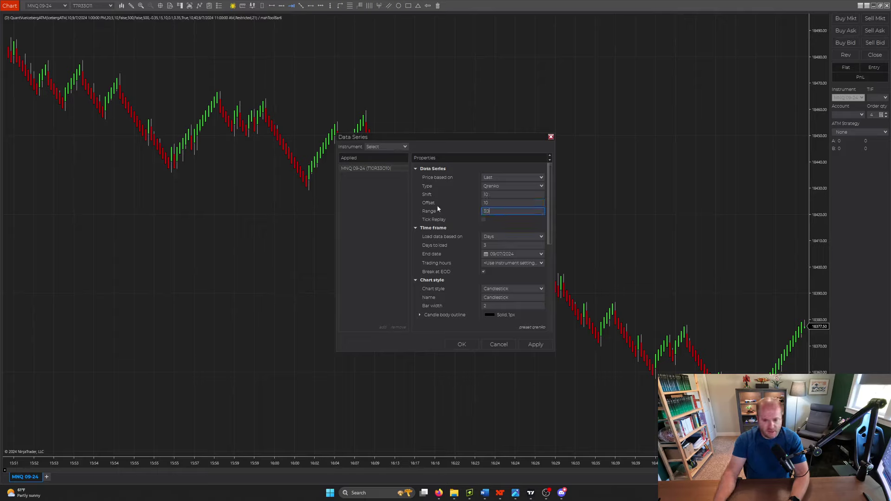
click(453, 344)
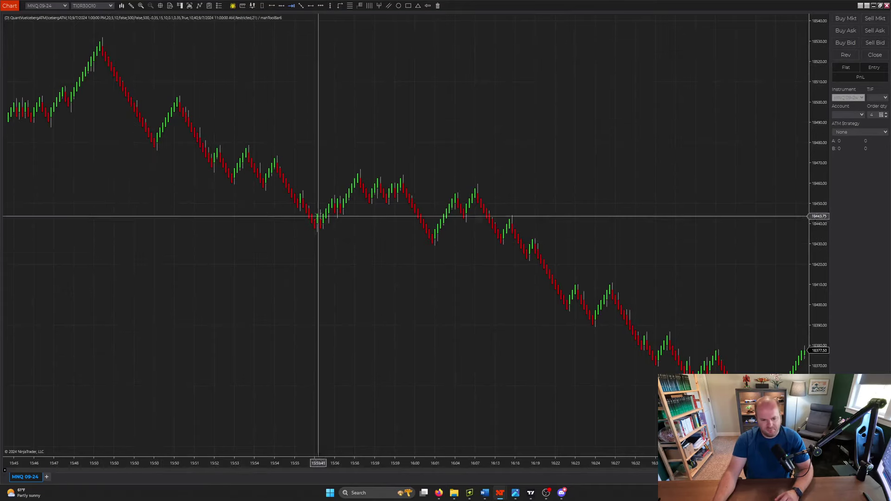
scroll(366, 188, down, 3)
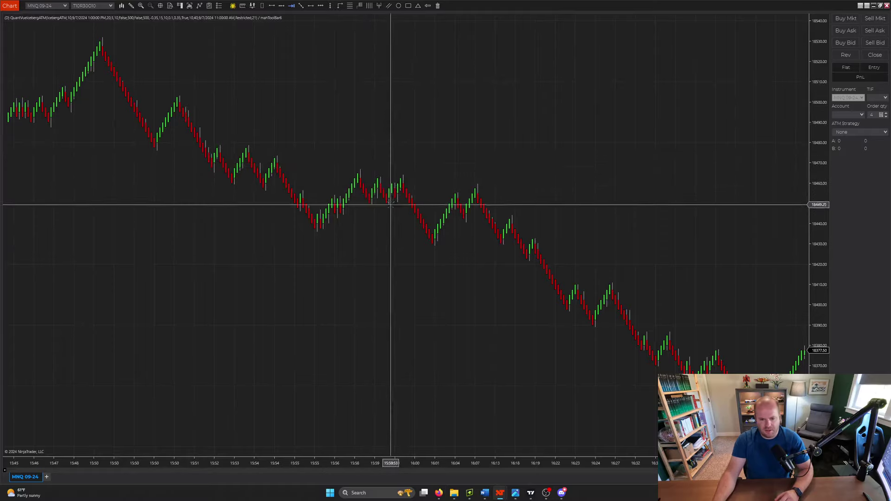
scroll(388, 227, down, 10)
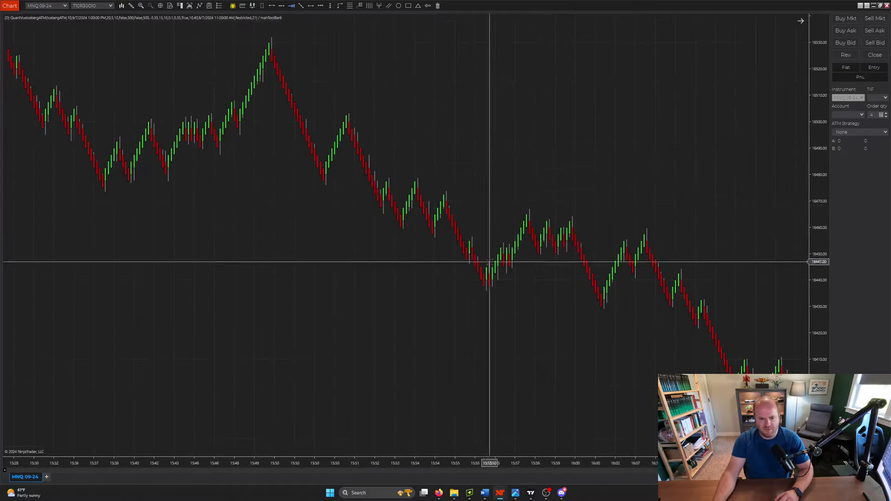
scroll(487, 246, down, 5)
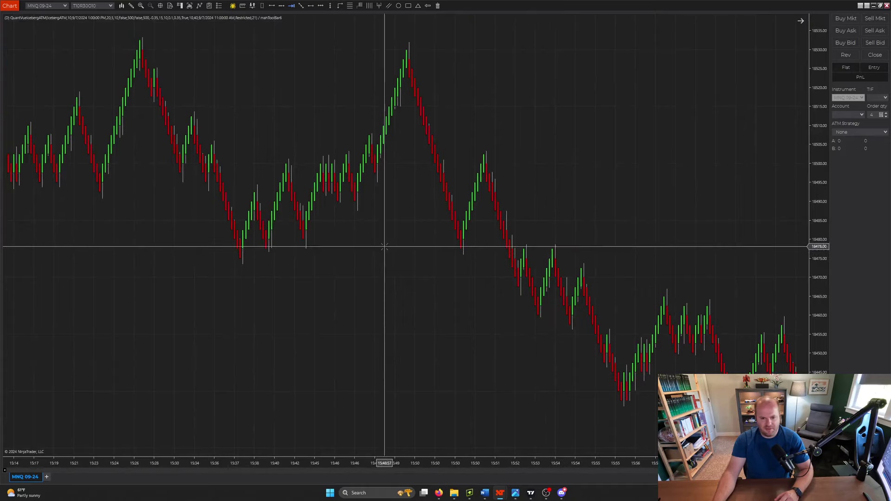
scroll(464, 253, down, 5)
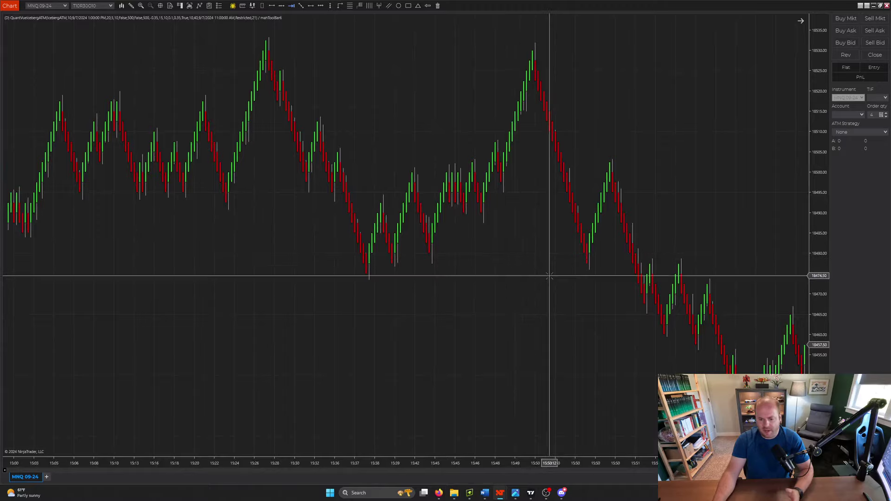
scroll(496, 237, up, 5)
scroll(496, 237, up, 5)
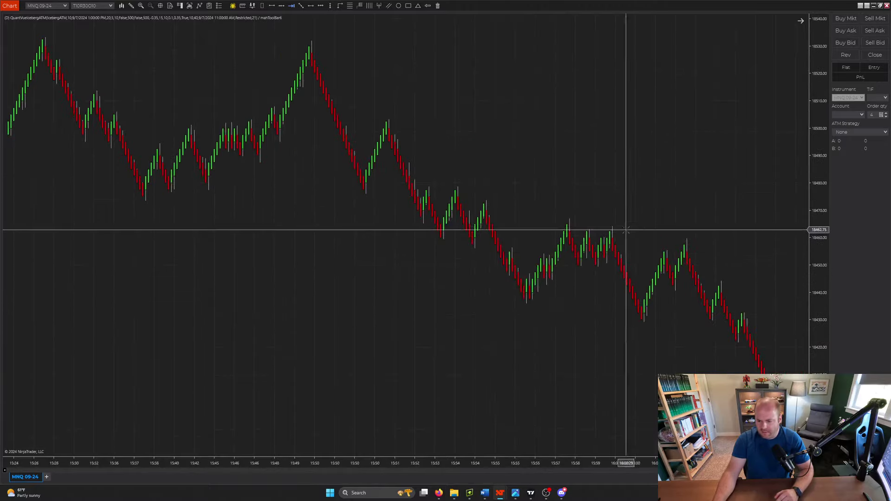
mouse_move(422, 209)
mouse_down()
mouse_move(414, 207)
mouse_move(426, 204)
mouse_up()
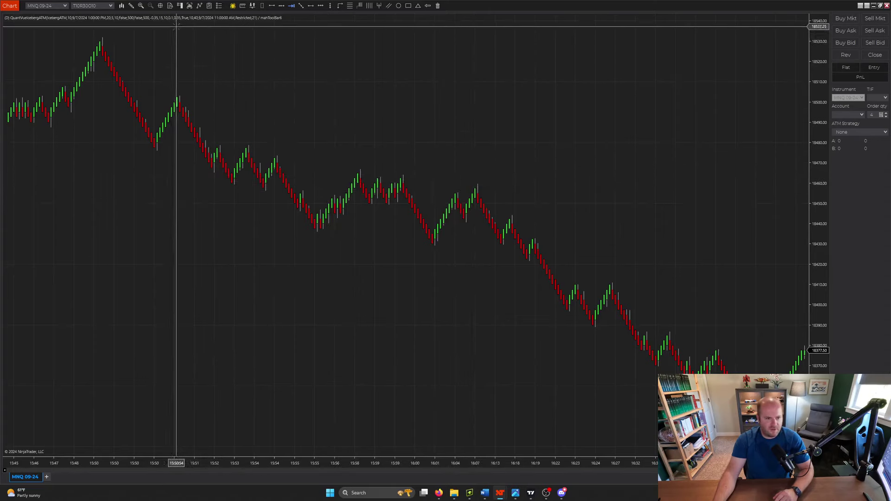
- Redraw the MNQ 09-24 Qrenko bars with shift 3, offset 7 and range 14
click(189, 7)
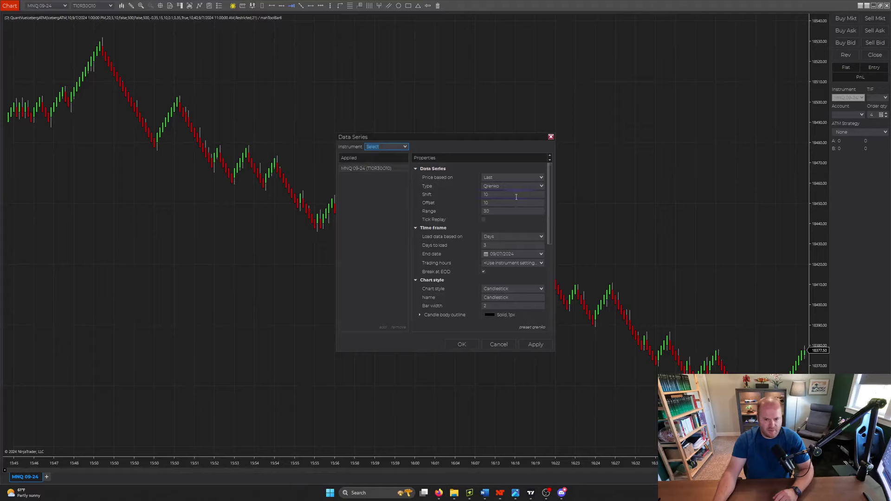
double_click(516, 194)
text(3)
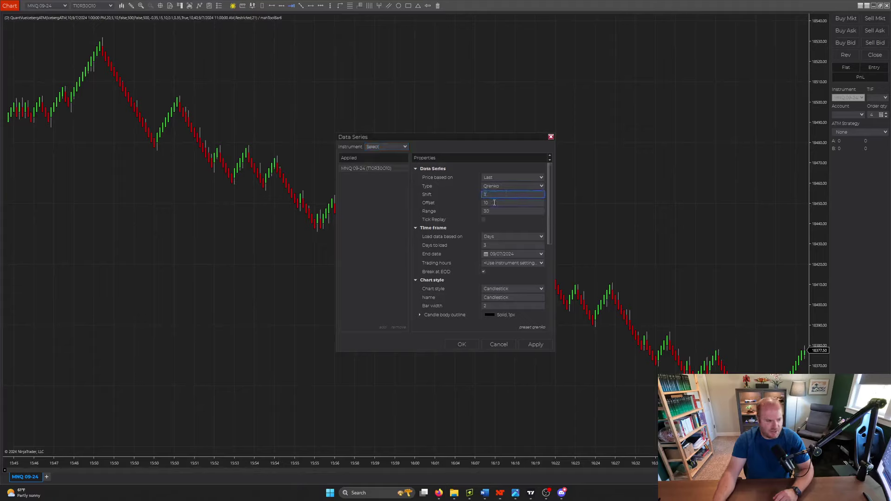
click(494, 202)
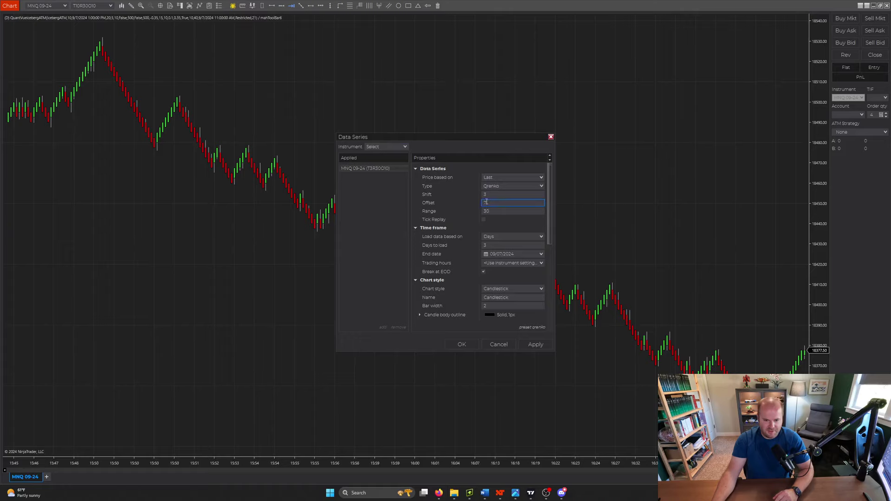
key(BackSpace)
key(BackSpace)
text(7)
key(Tab)
text(14)
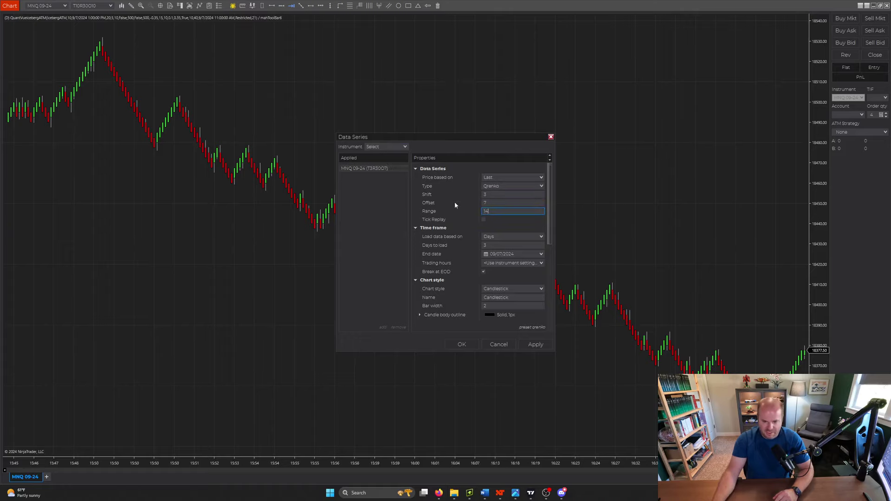
click(461, 344)
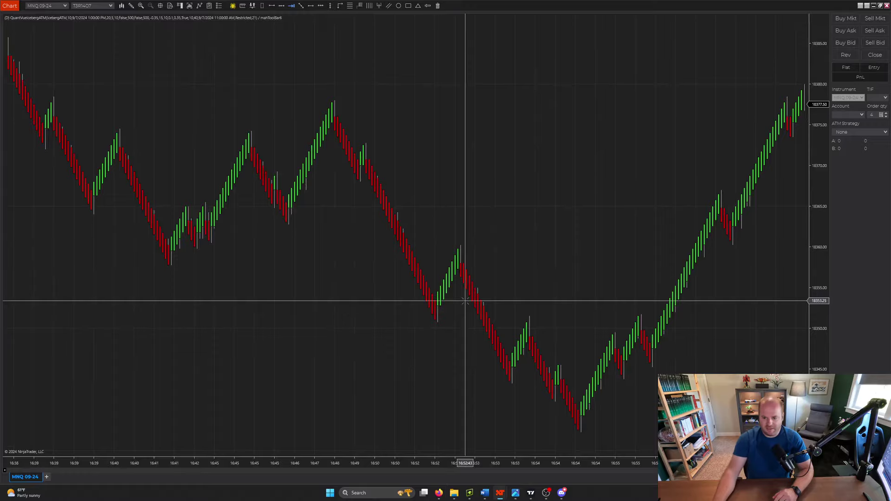
scroll(432, 278, up, 5)
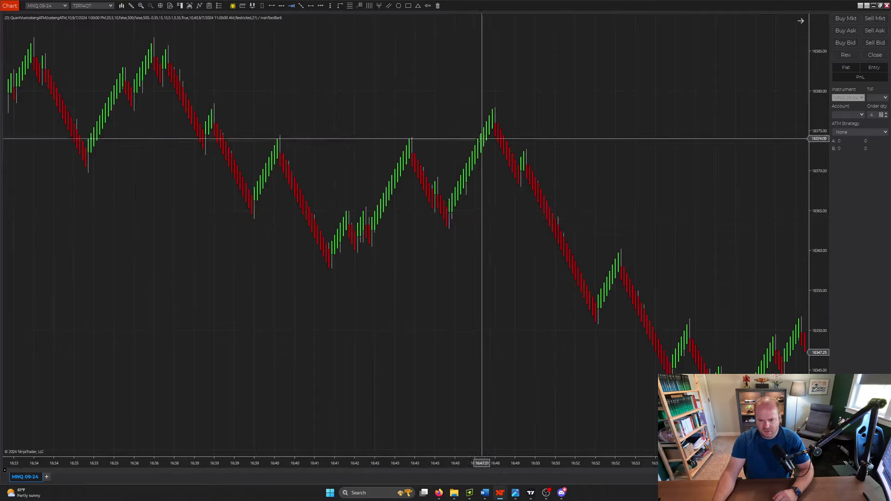
scroll(480, 235, down, 6)
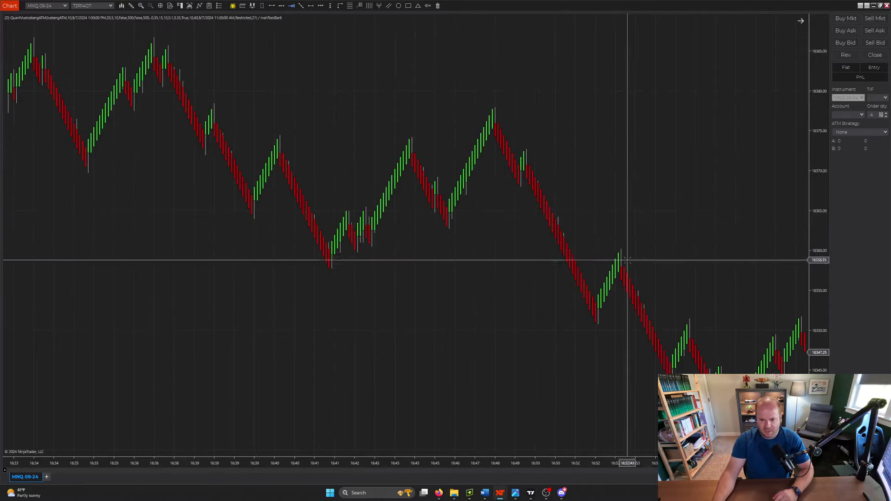